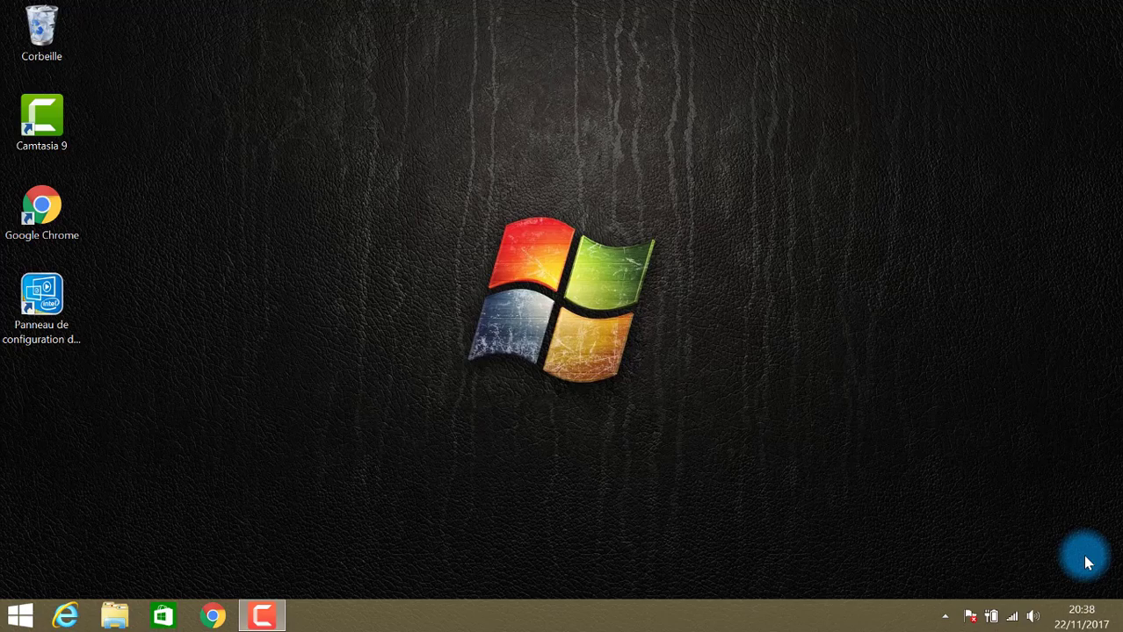
Open the computer's system properties from Ce PC, check the installed and usable memory, and close the window.
click(123, 618)
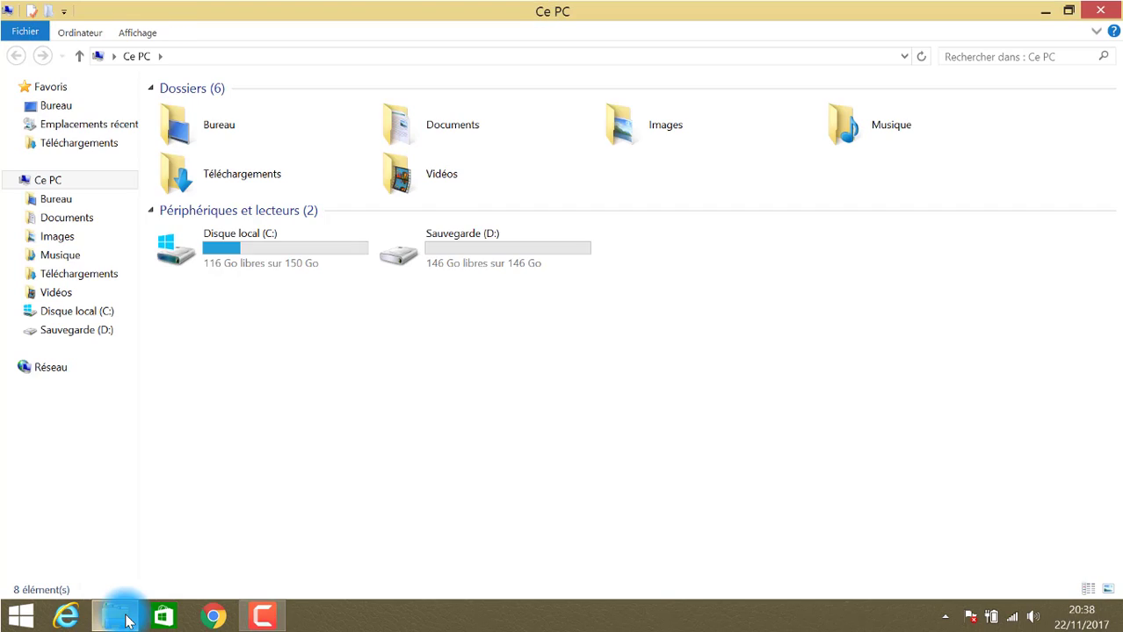
right_click(339, 389)
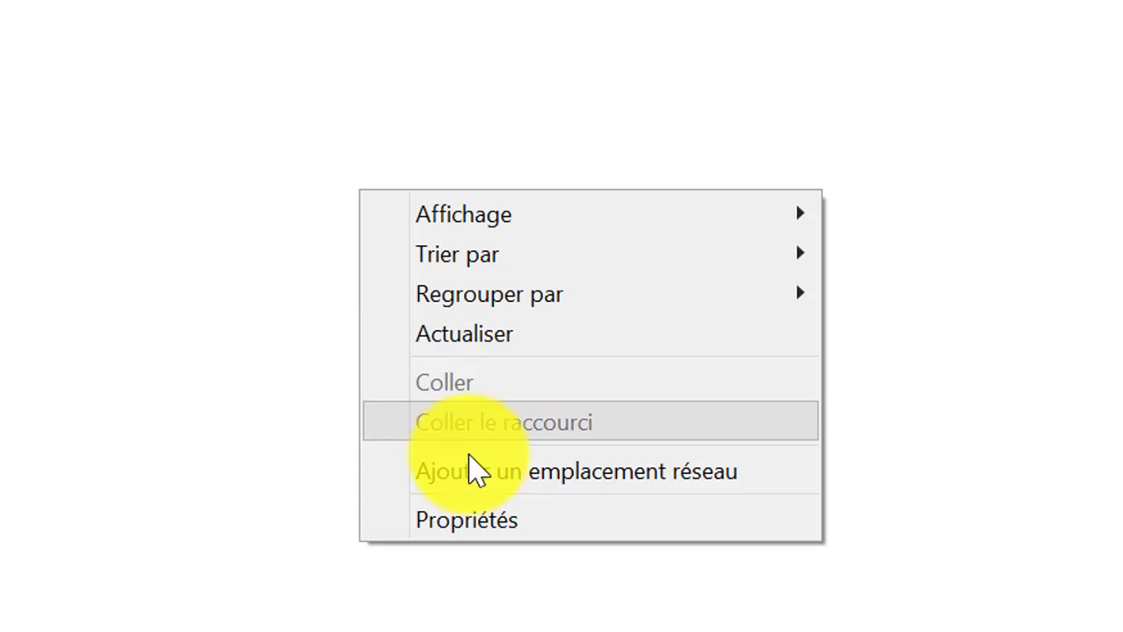
click(481, 523)
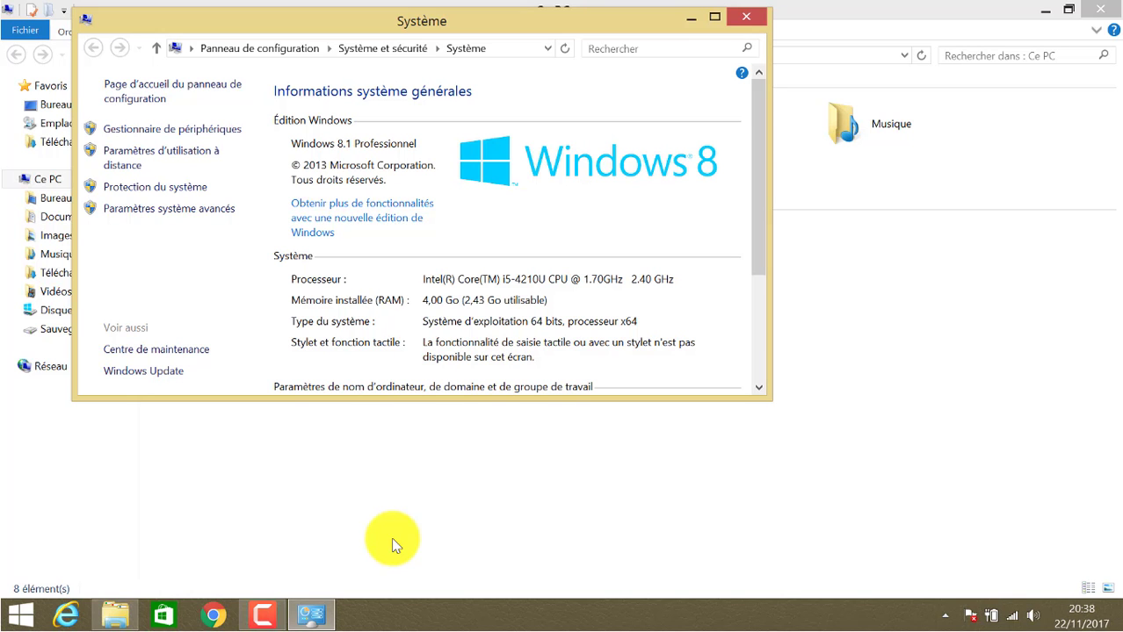
click(713, 21)
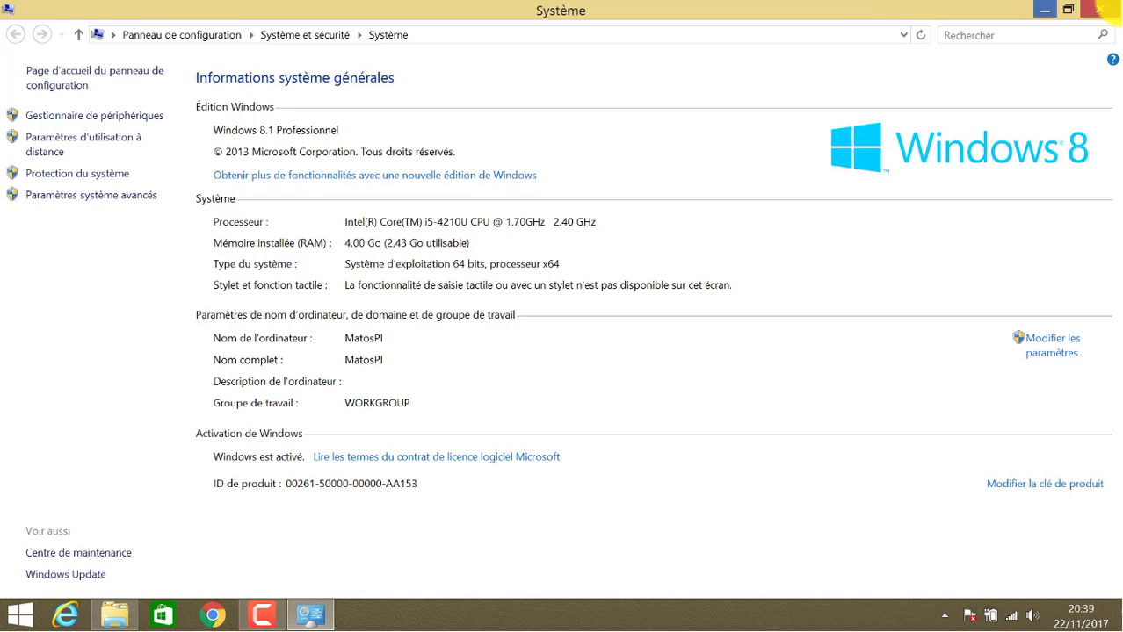
click(1098, 10)
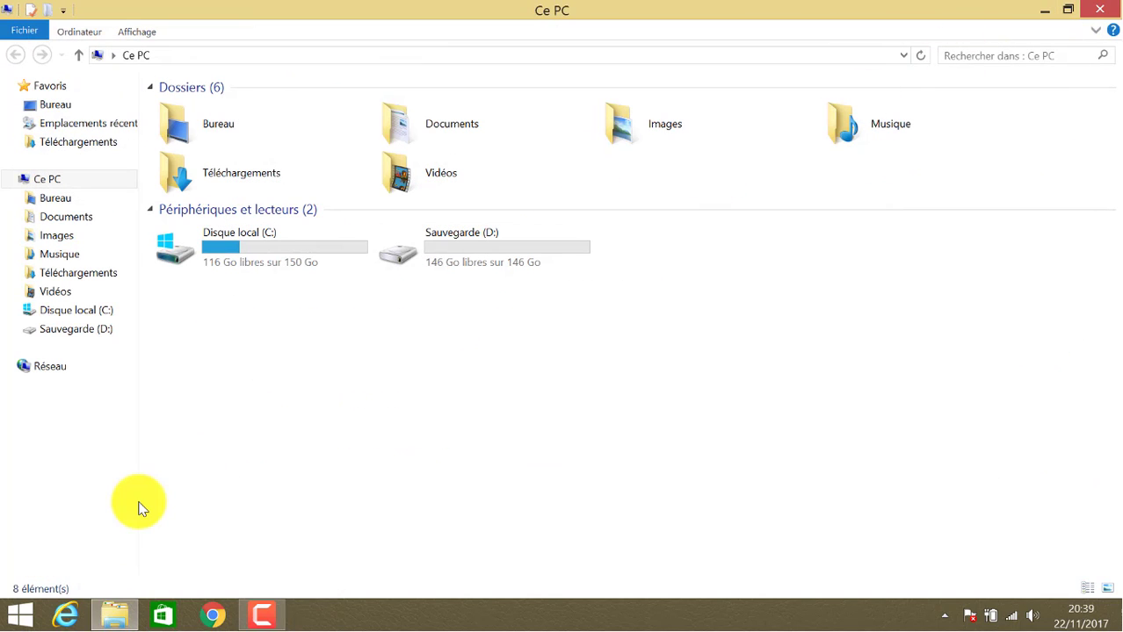
Search Windows for "pa" and open Panneau de configuration from the results.
mouse_move(1108, 237)
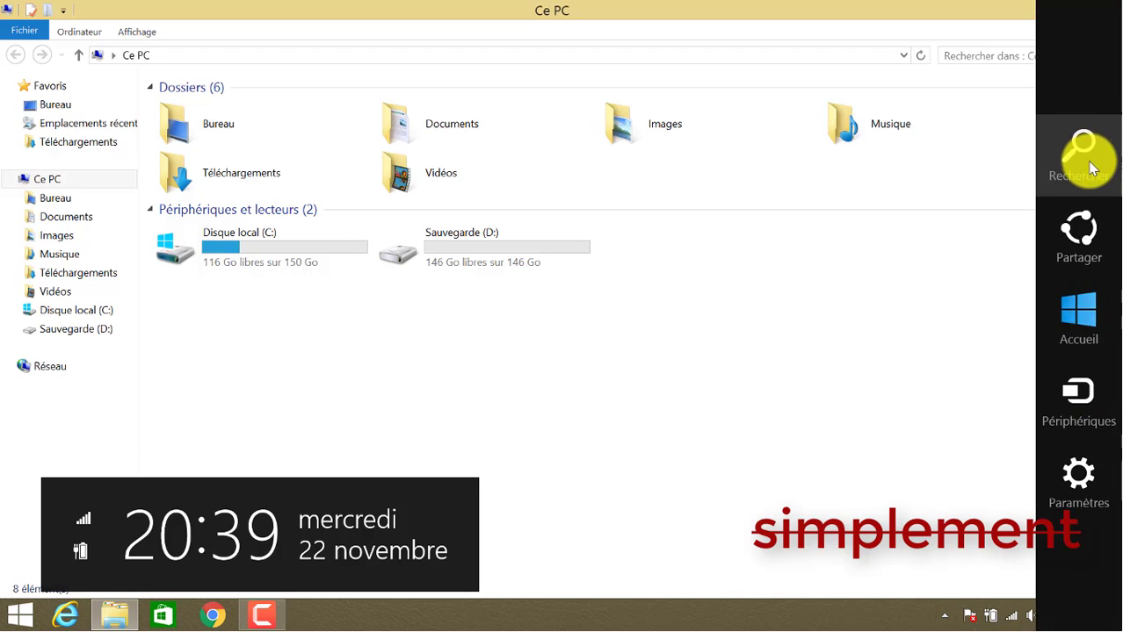
click(1090, 158)
text(paramètres du PC)
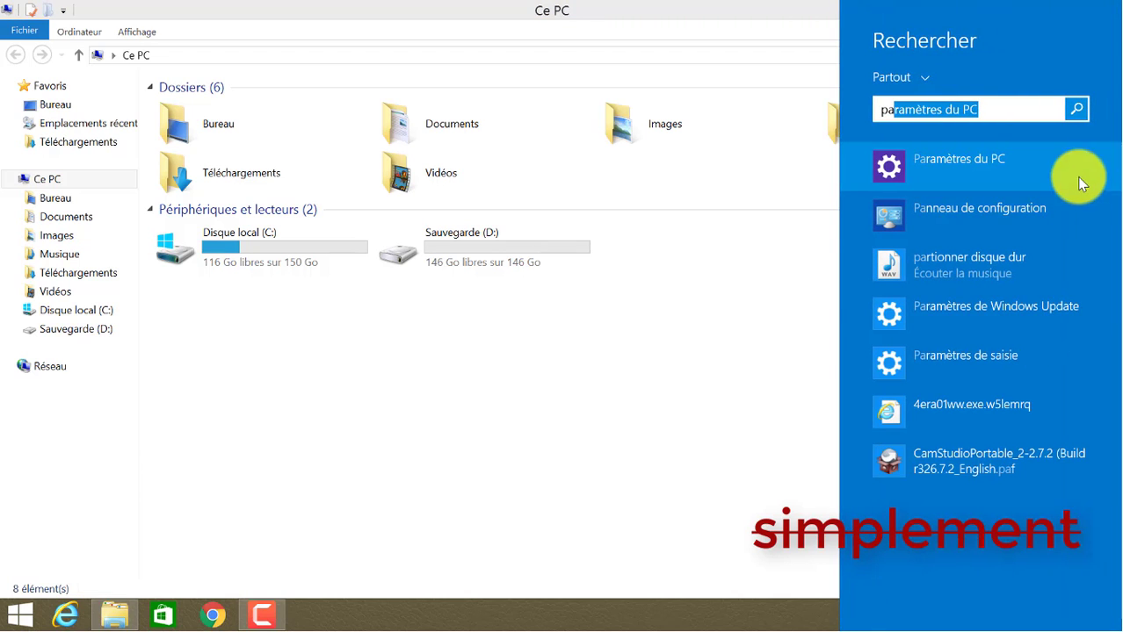
click(1053, 216)
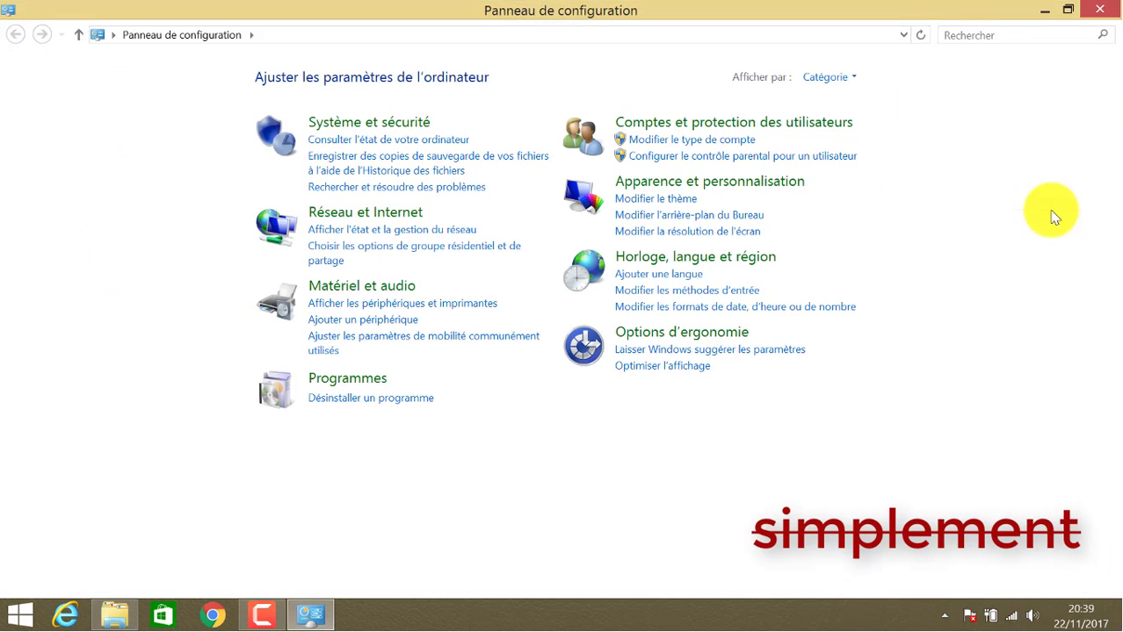
Search the control panel for "adm" and open Outils d'administration.
click(995, 37)
text(adm)
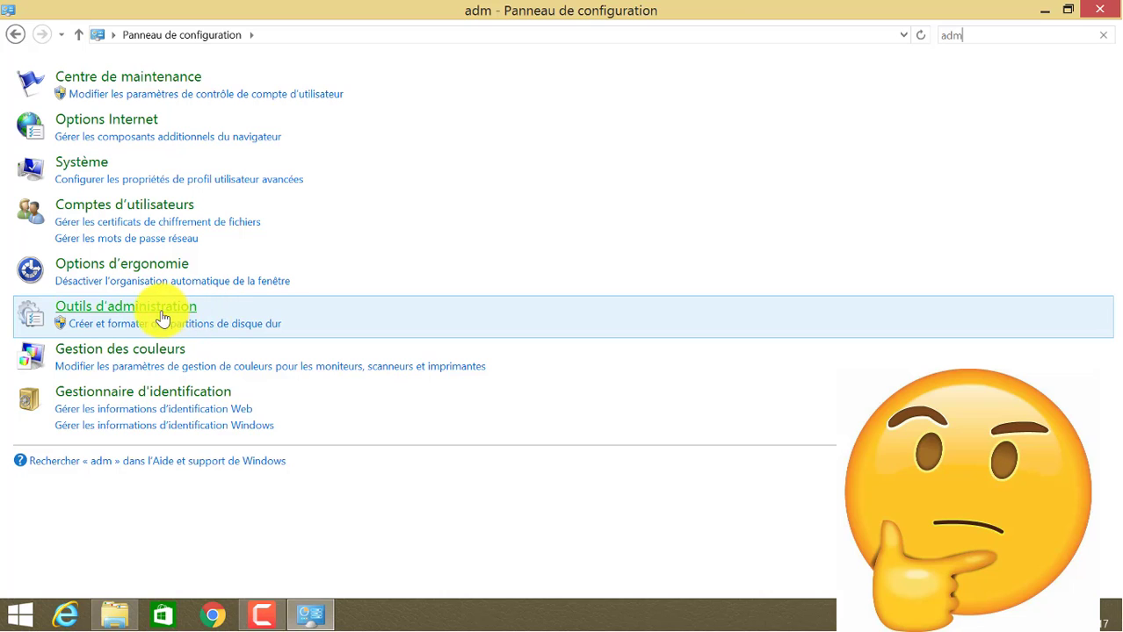
click(95, 314)
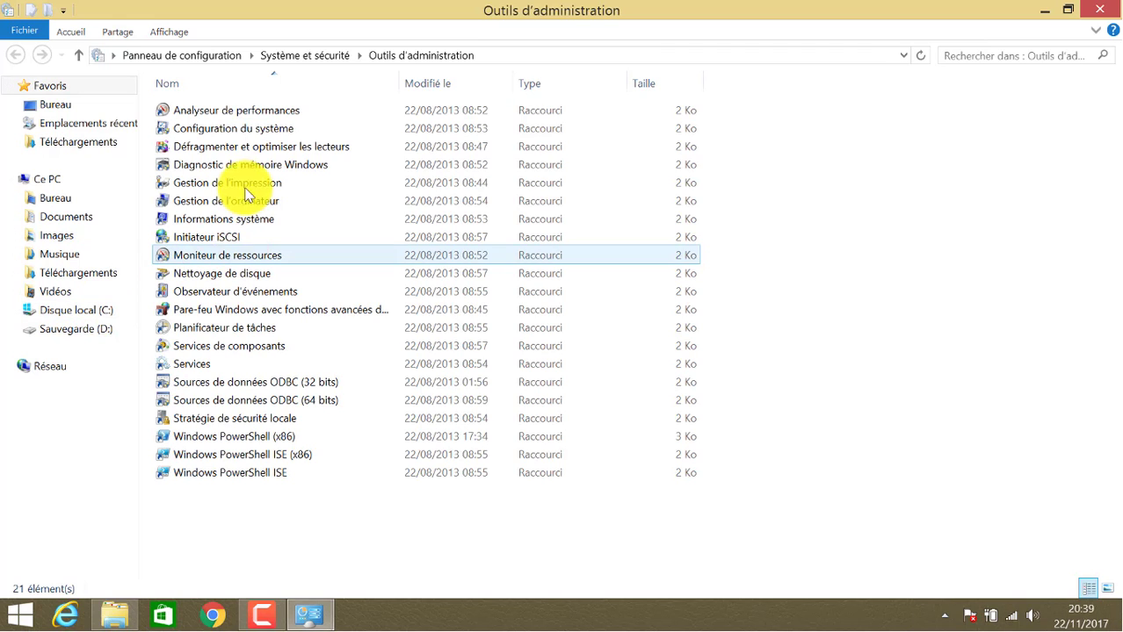
Launch Configuration du système and open the advanced boot options for the Windows 8.1 entry.
click(220, 130)
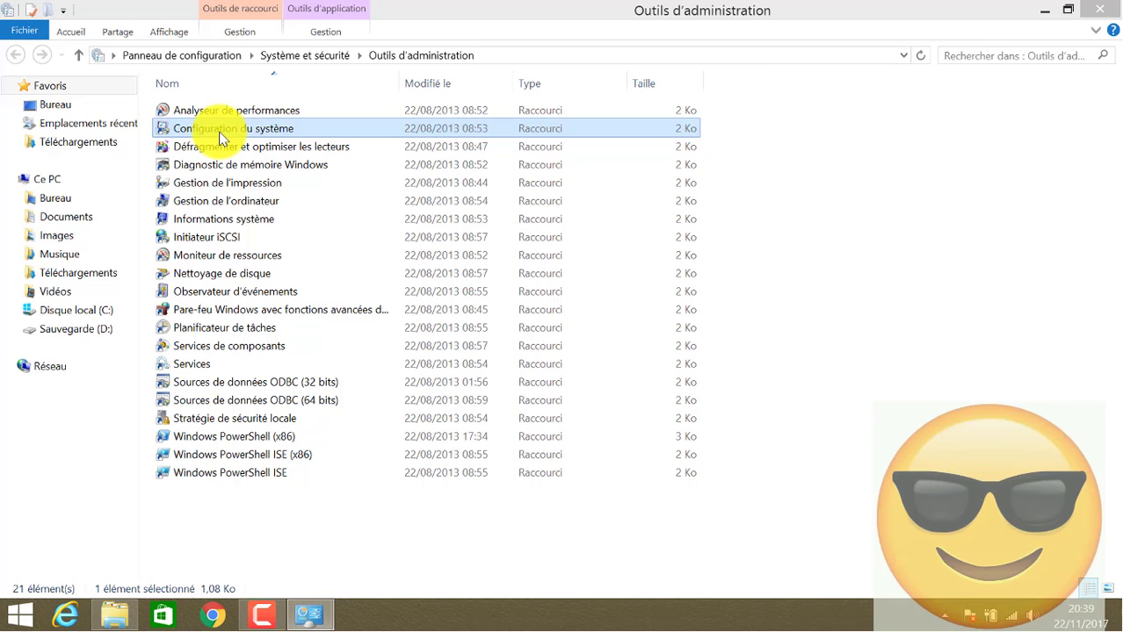
double_click(220, 132)
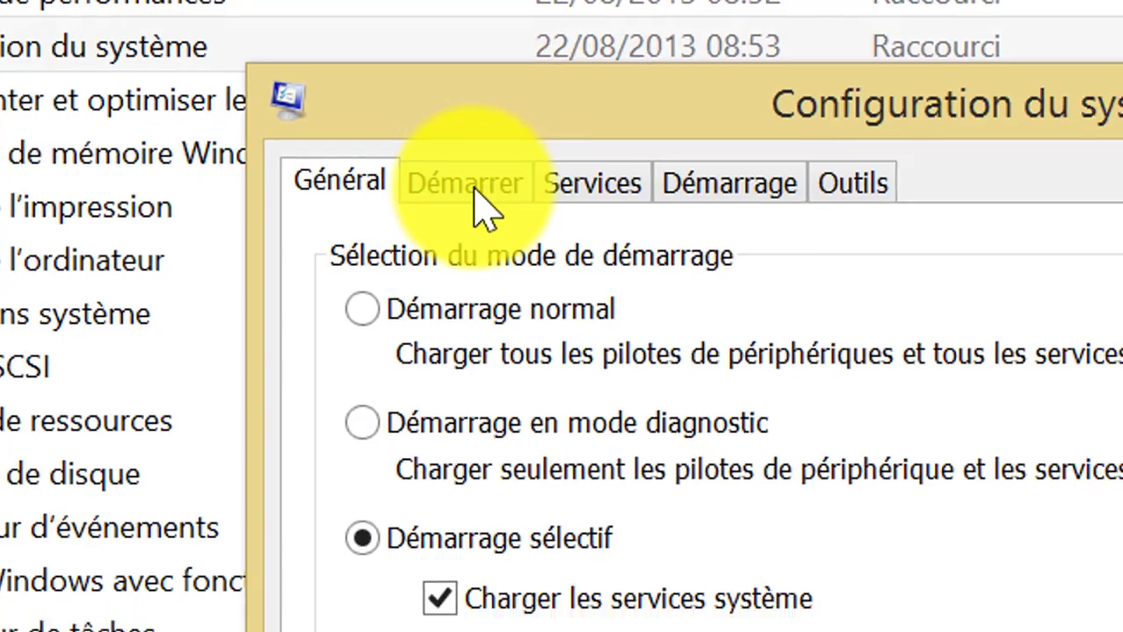
click(498, 201)
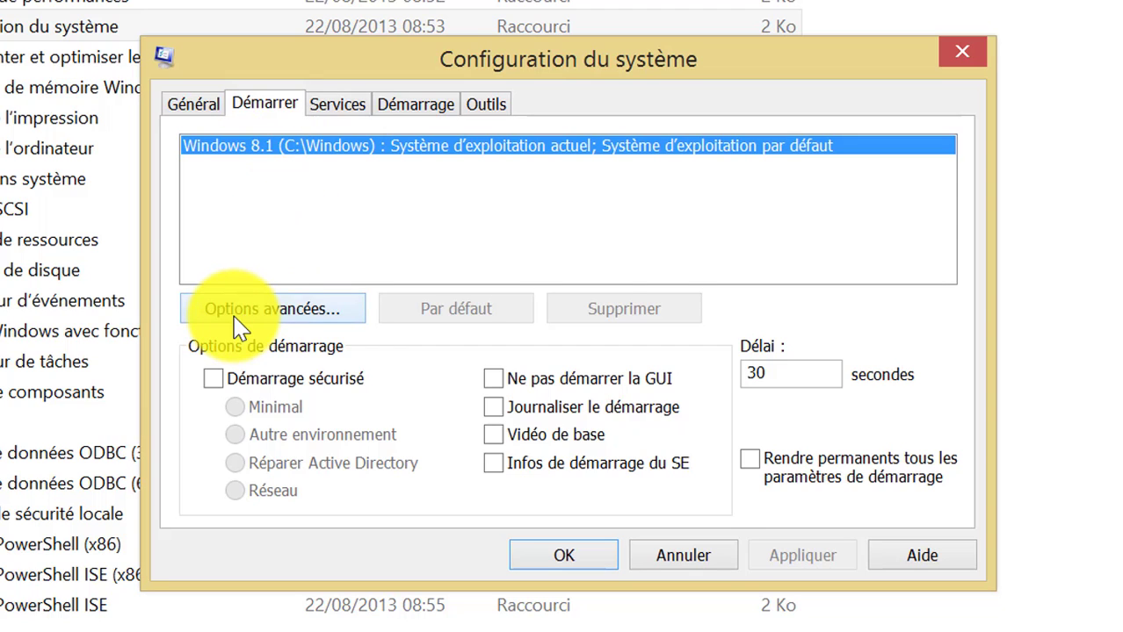
click(268, 321)
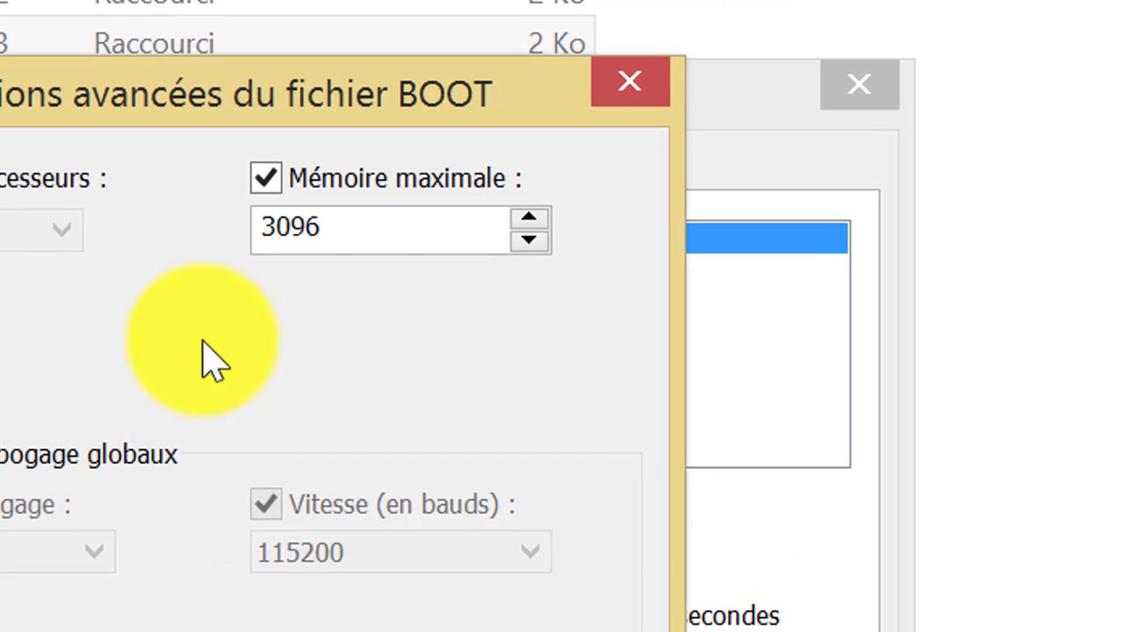
Disable the Mémoire maximale limit in the advanced boot options and accept the change.
click(282, 237)
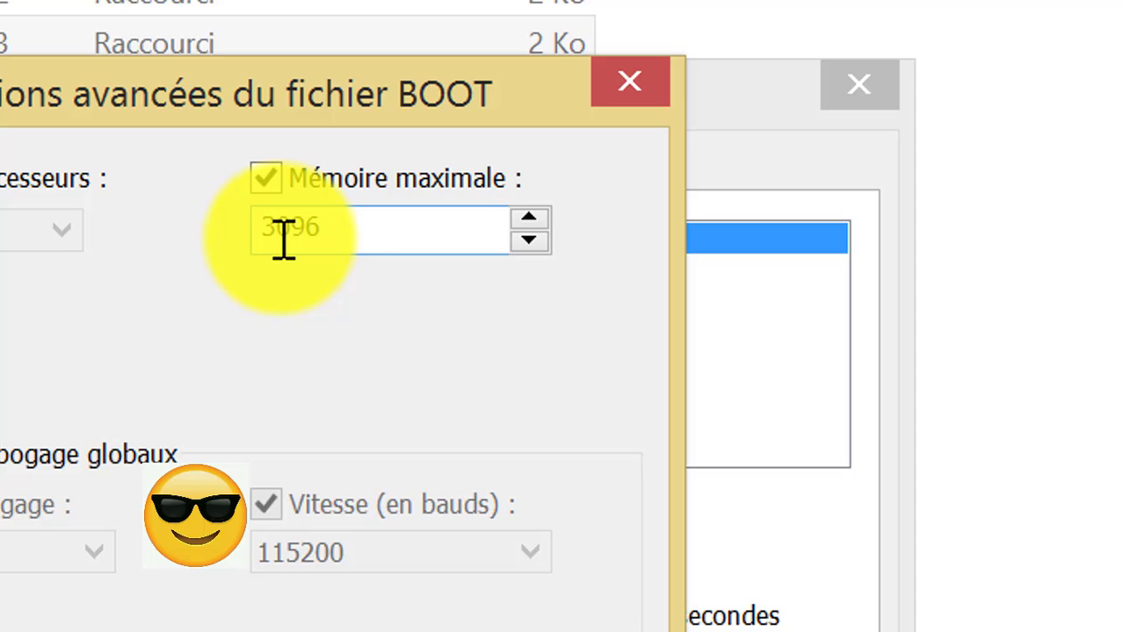
click(267, 179)
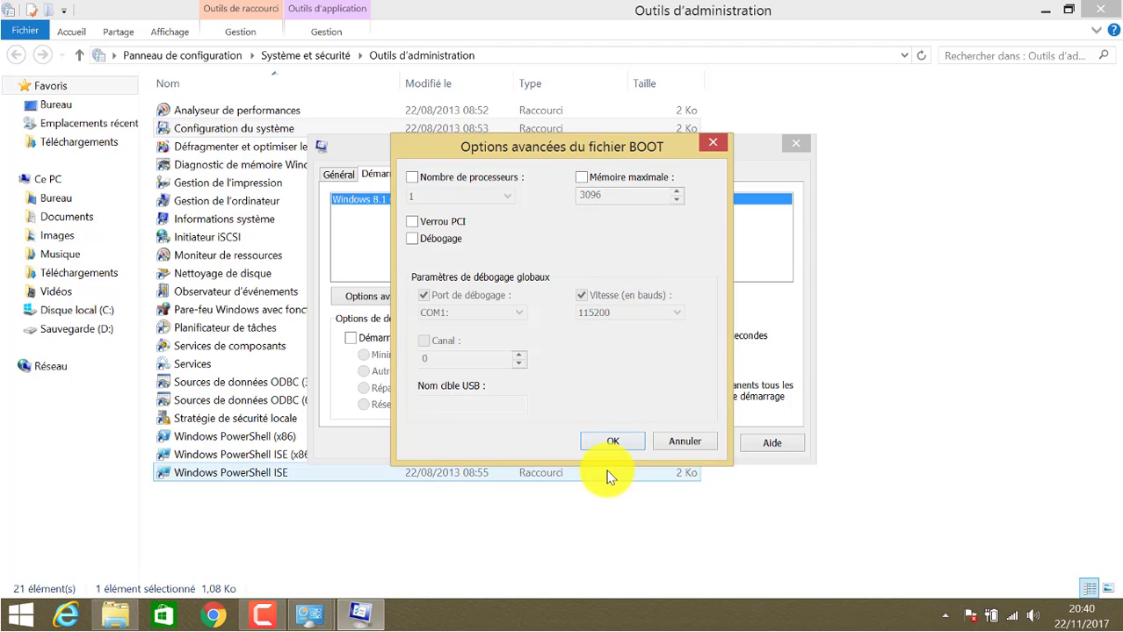
click(598, 441)
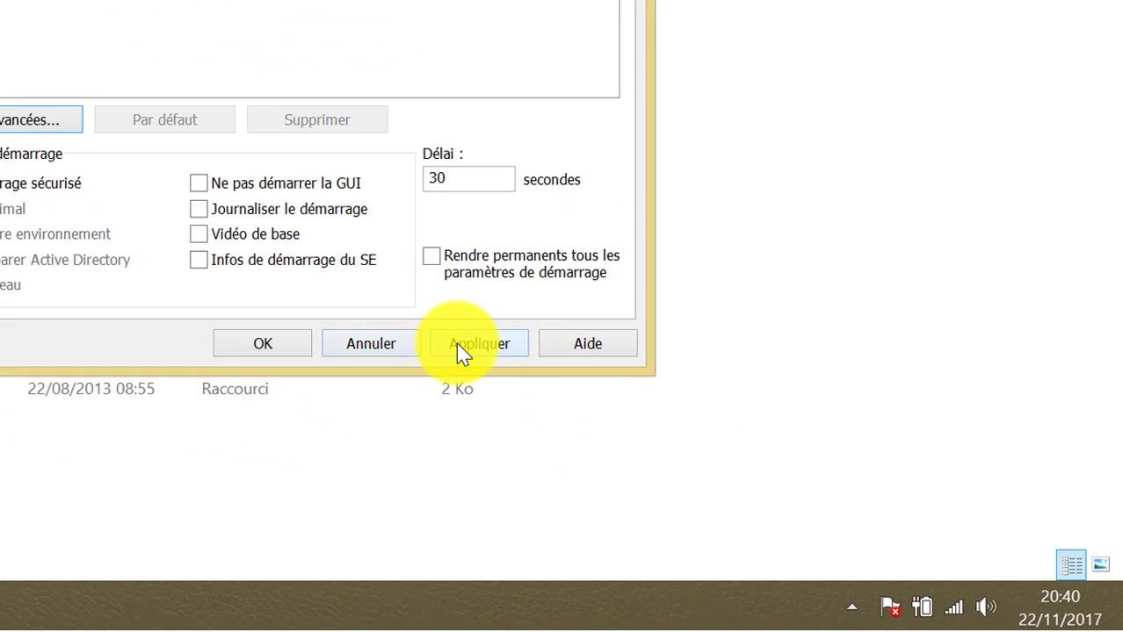
Apply the new boot configuration and exit Configuration du système without restarting.
click(600, 405)
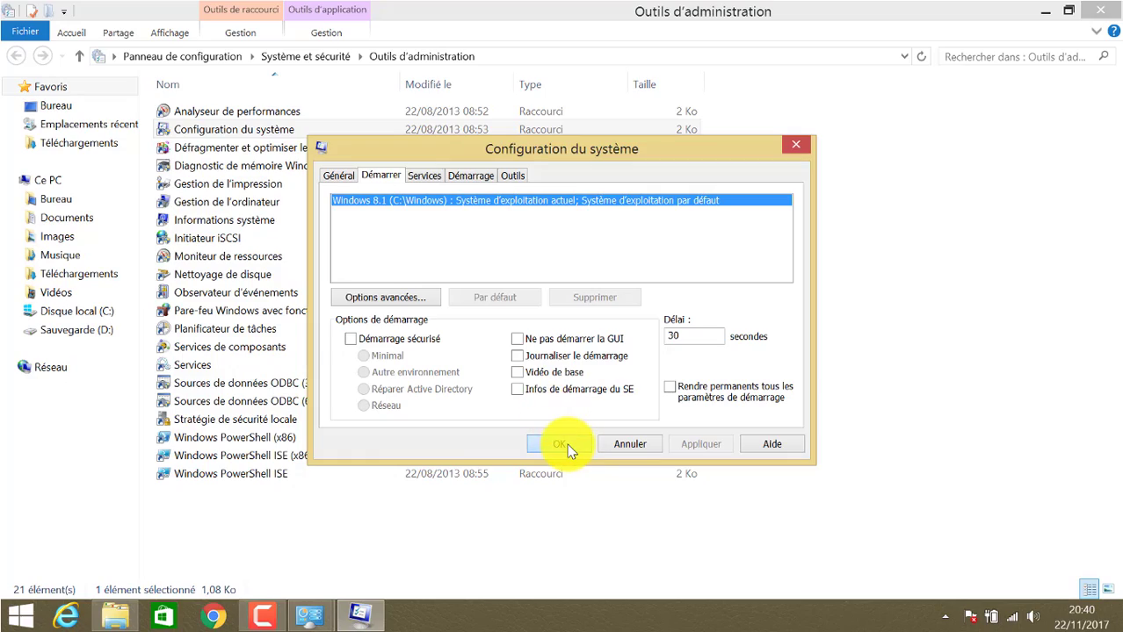
click(563, 443)
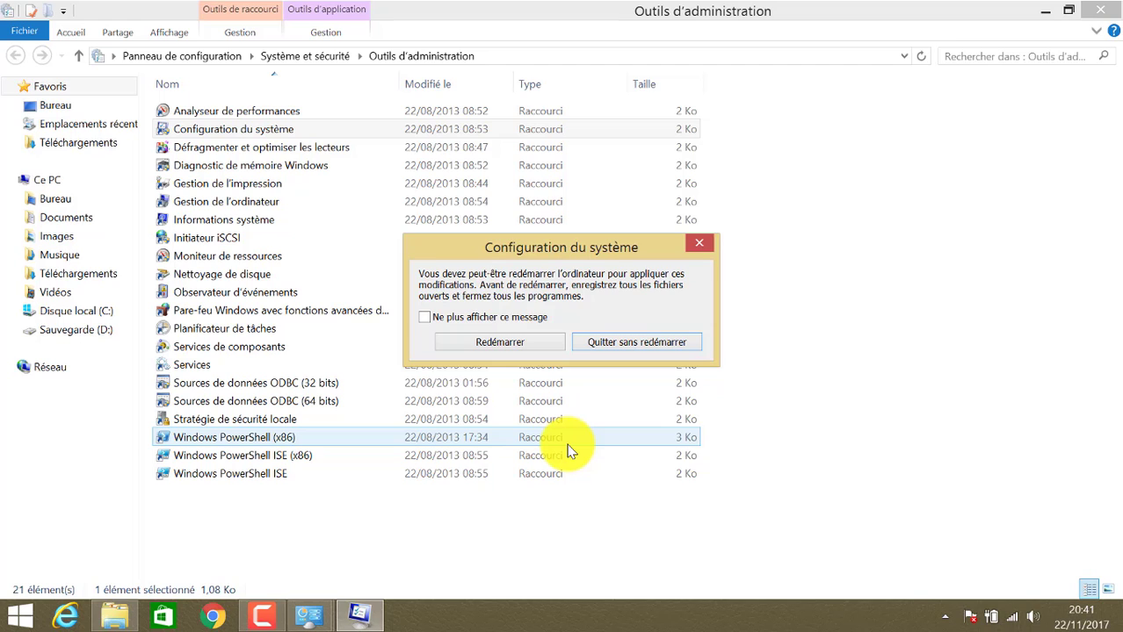
click(618, 342)
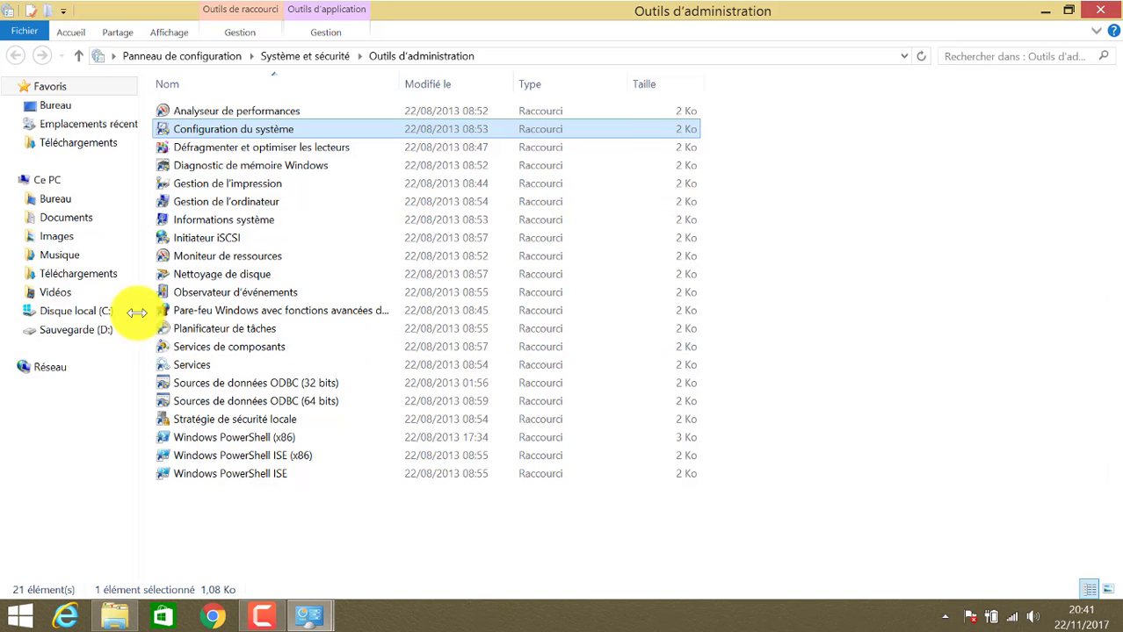
Check the usable memory again in the system properties of Ce PC, then close both windows.
click(50, 180)
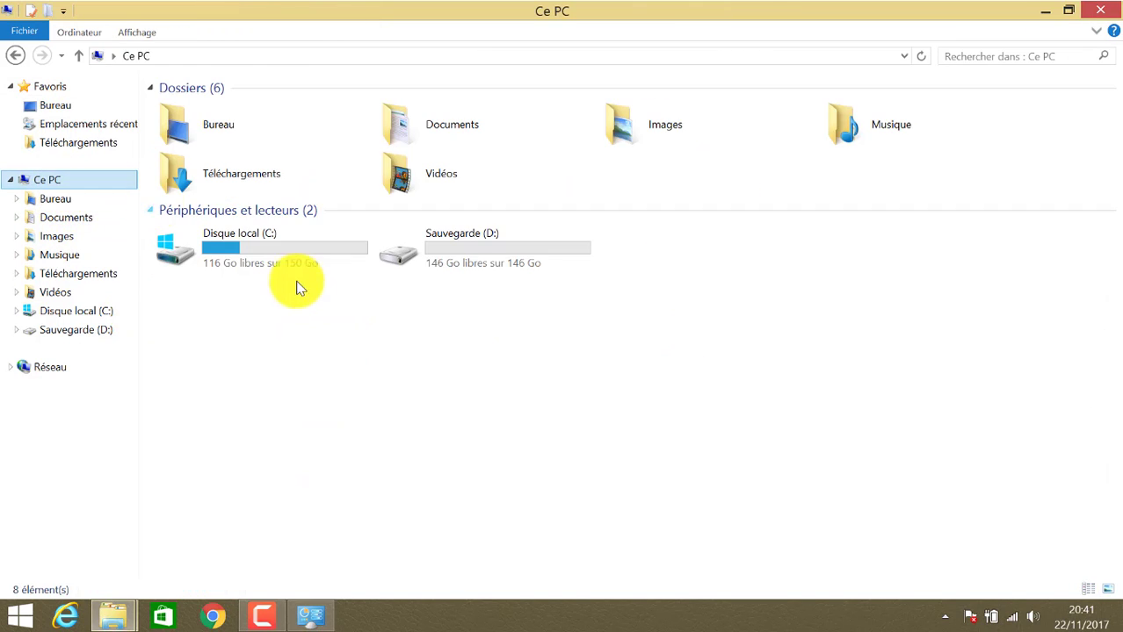
right_click(452, 334)
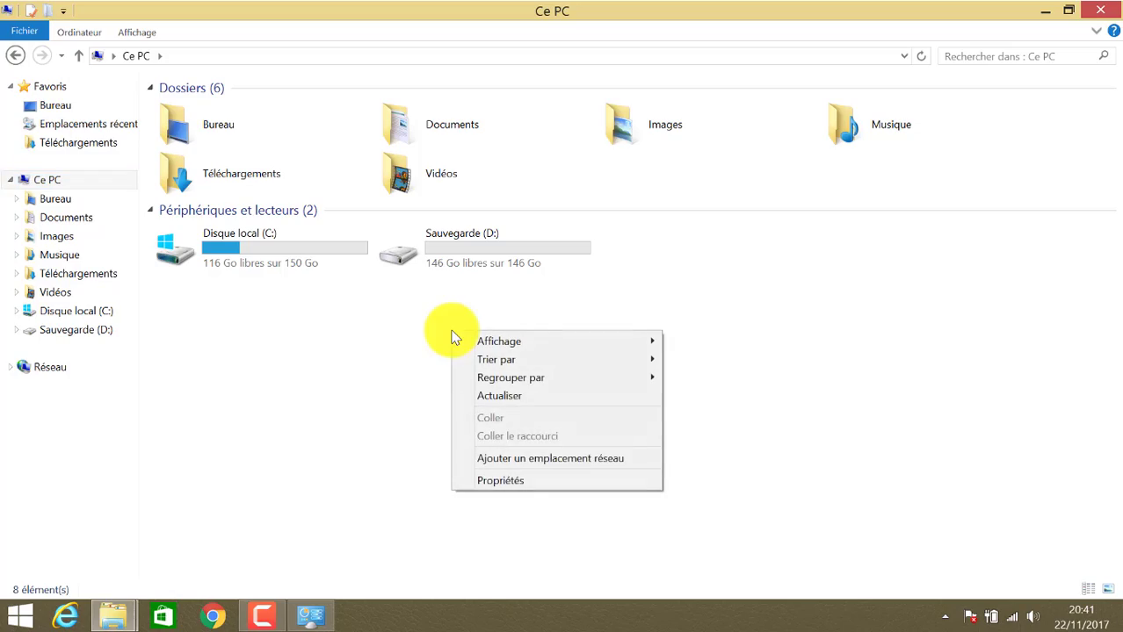
click(513, 483)
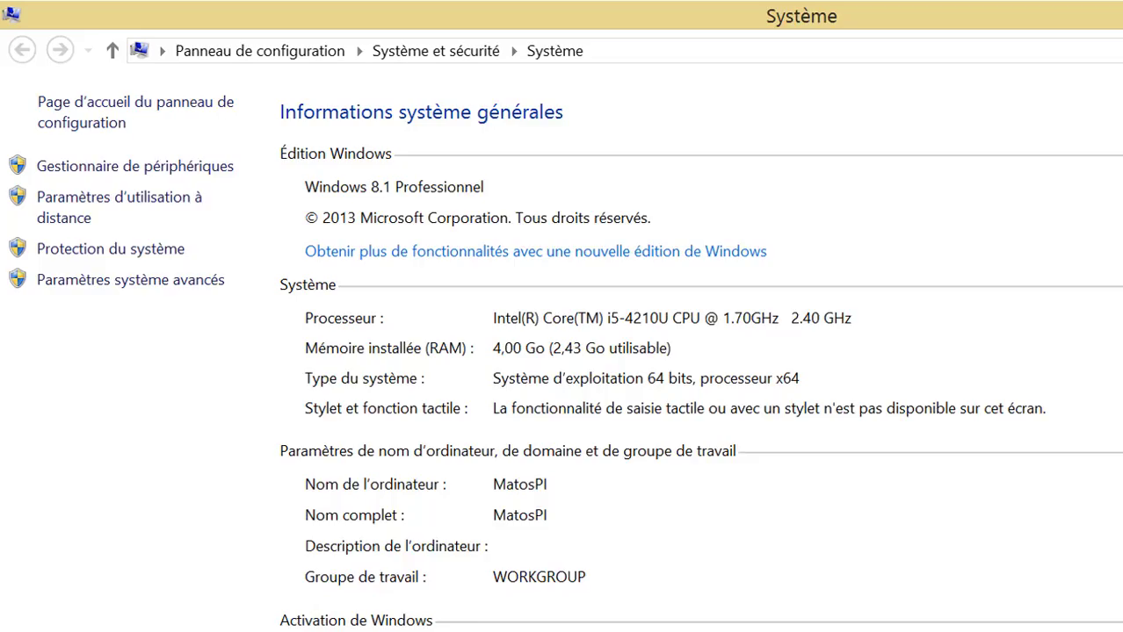
click(1101, 9)
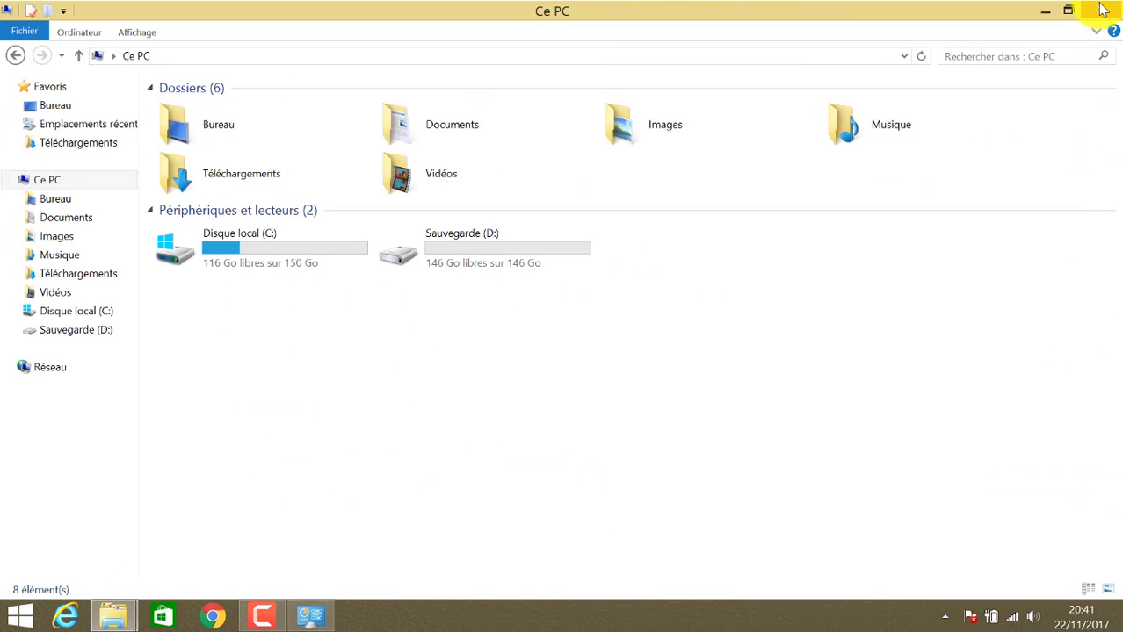
click(1098, 9)
Open the Windows Paramètres charm to restart the computer.
mouse_move(1118, 225)
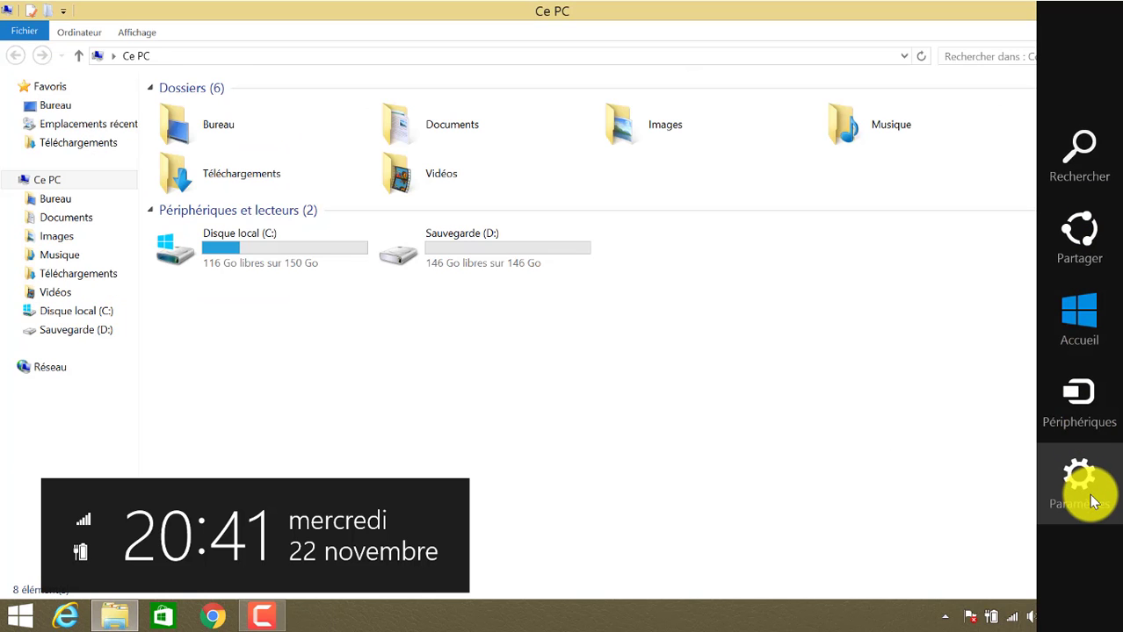
click(1093, 500)
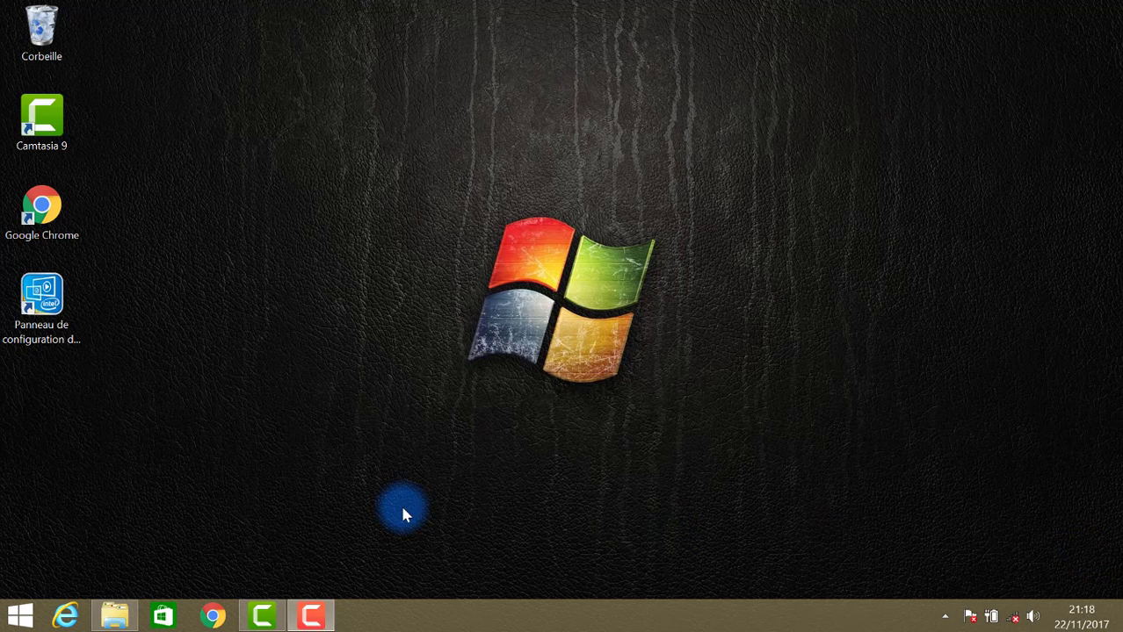
Reopen the system properties from Ce PC and verify the installed memory after the restart.
click(116, 616)
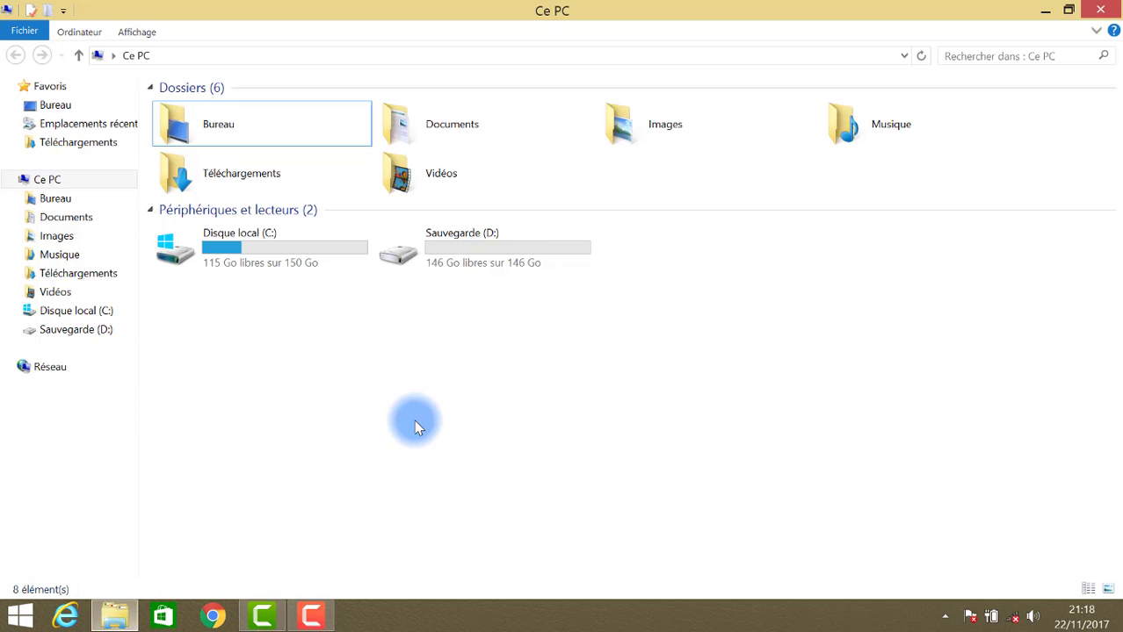
right_click(431, 357)
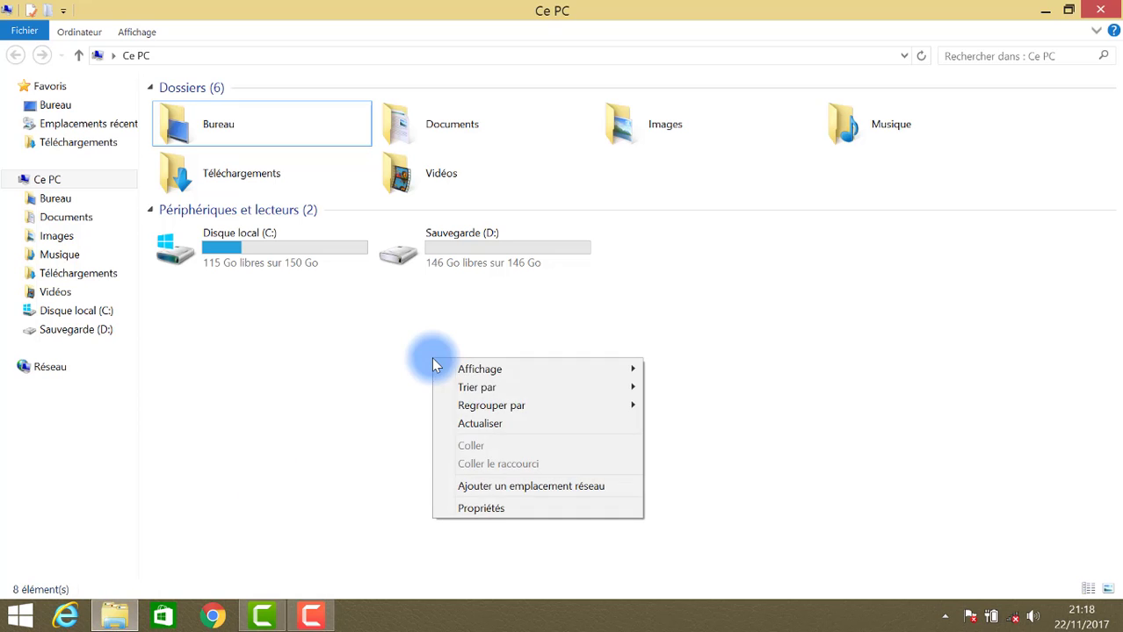
click(482, 507)
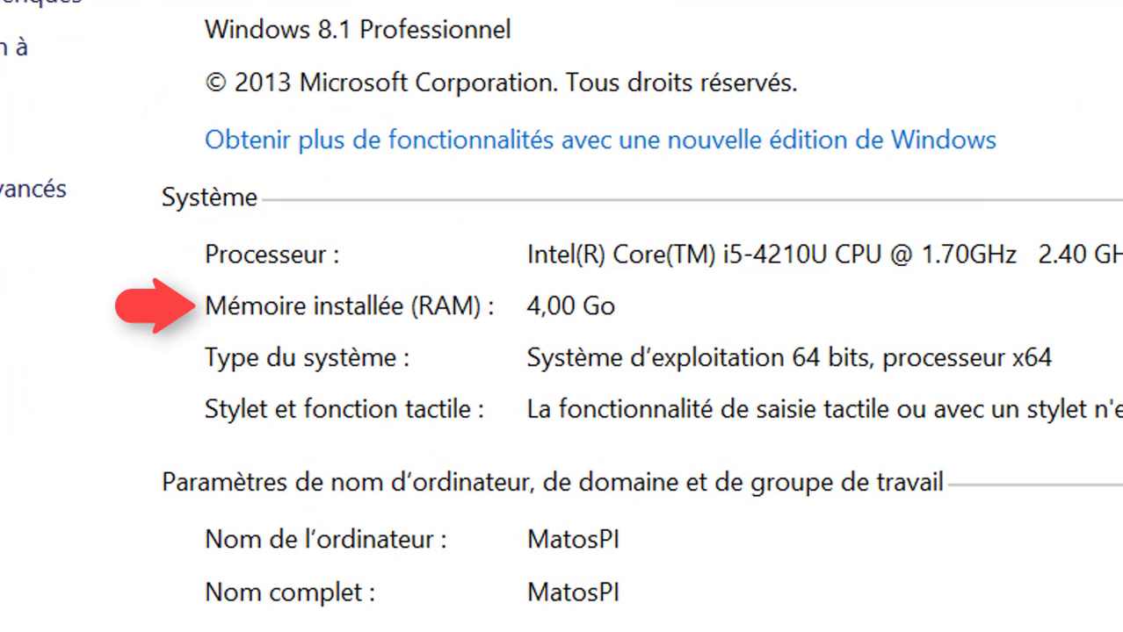